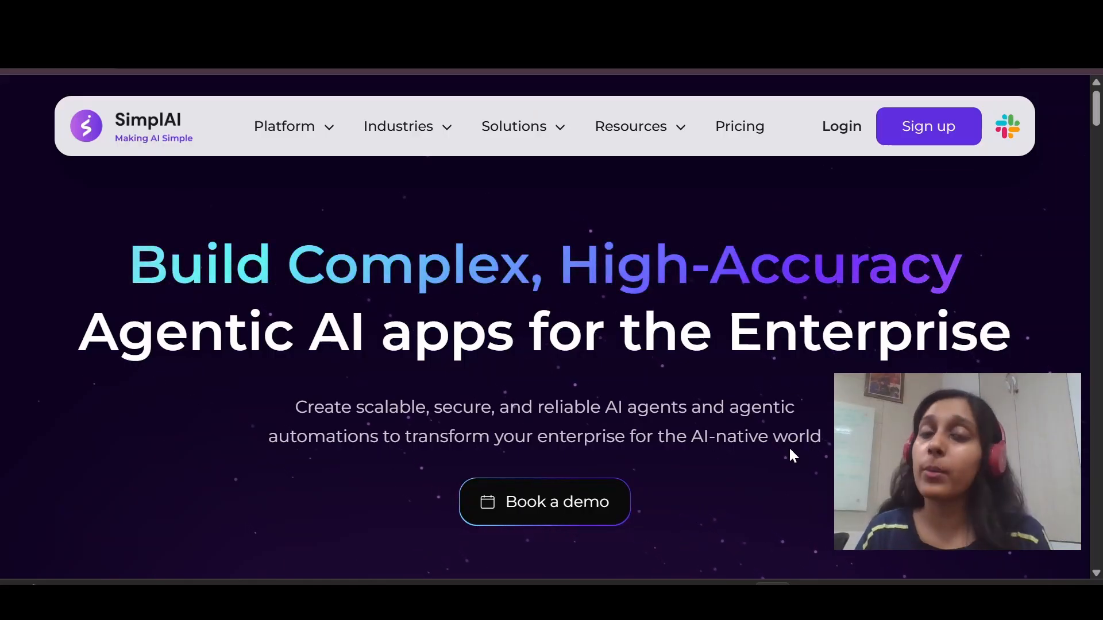
# Log in to the SimplAI platform and open the Agents list.
pyautogui.click(834, 130)
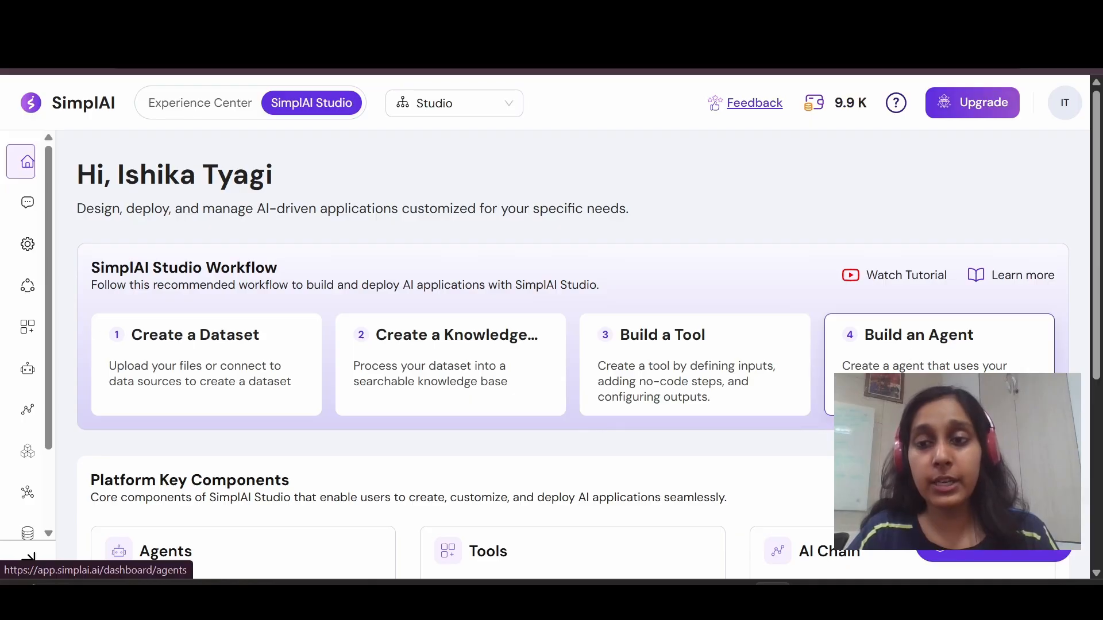
pyautogui.moveTo(42, 249)
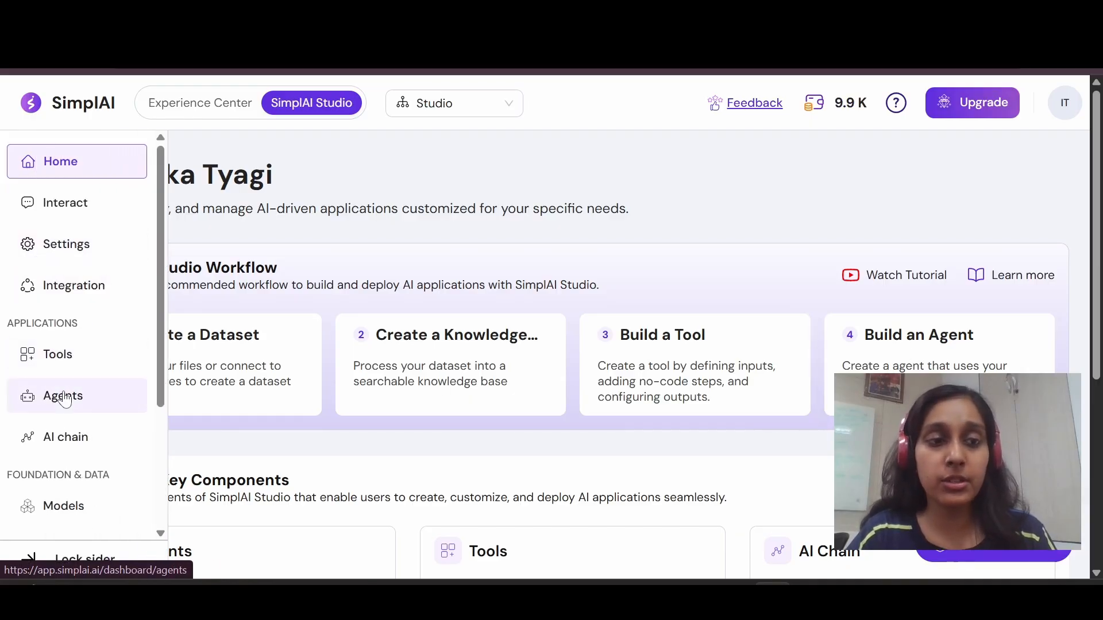
pyautogui.click(64, 398)
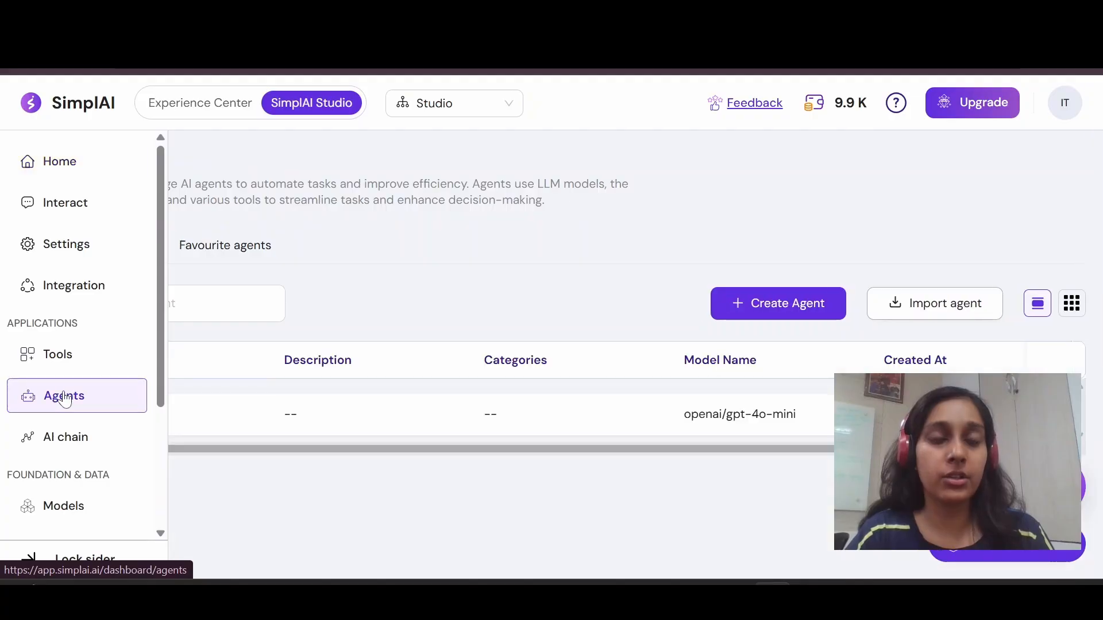
# Start a new agent named "URL Summarizer Agent" and assign it to the Tutorial category.
pyautogui.click(756, 310)
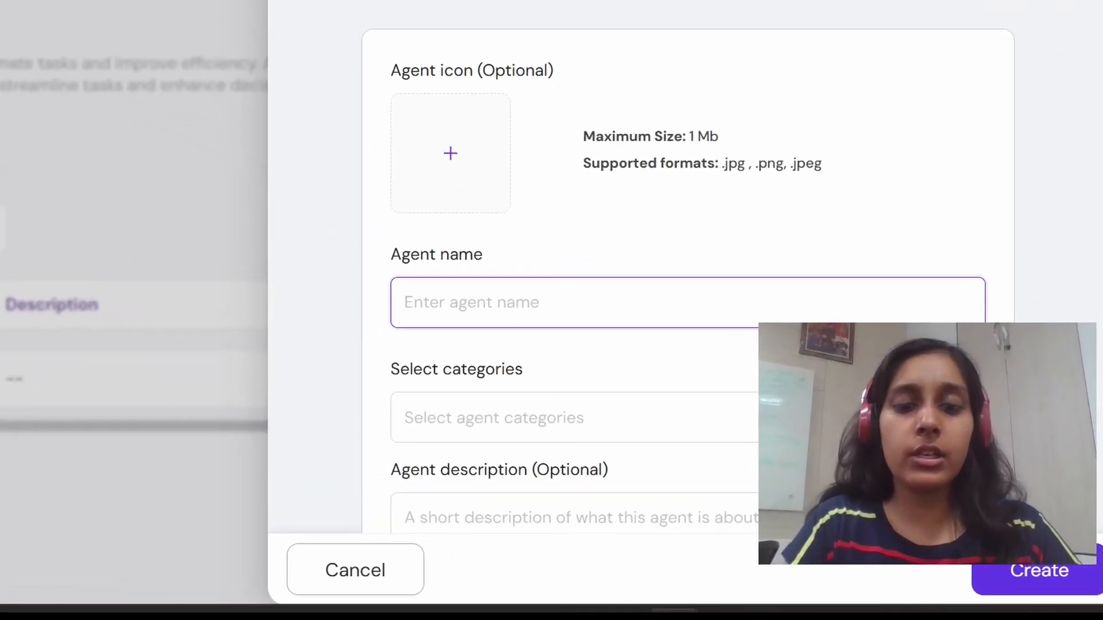
pyautogui.write('UR')
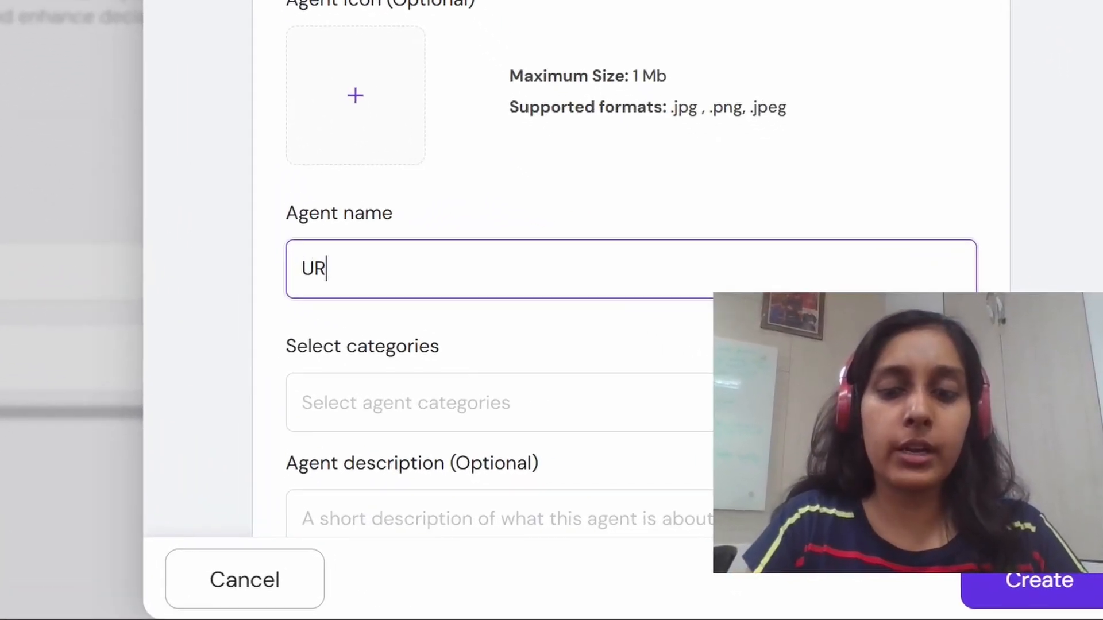
pyautogui.write('L Summari')
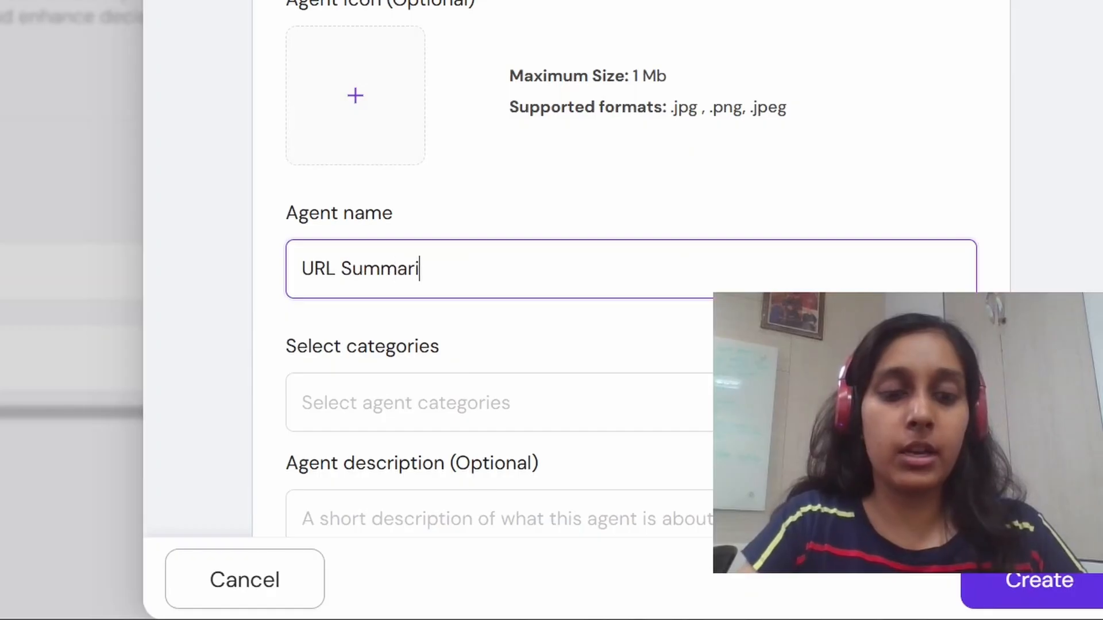
pyautogui.write('zer Agent')
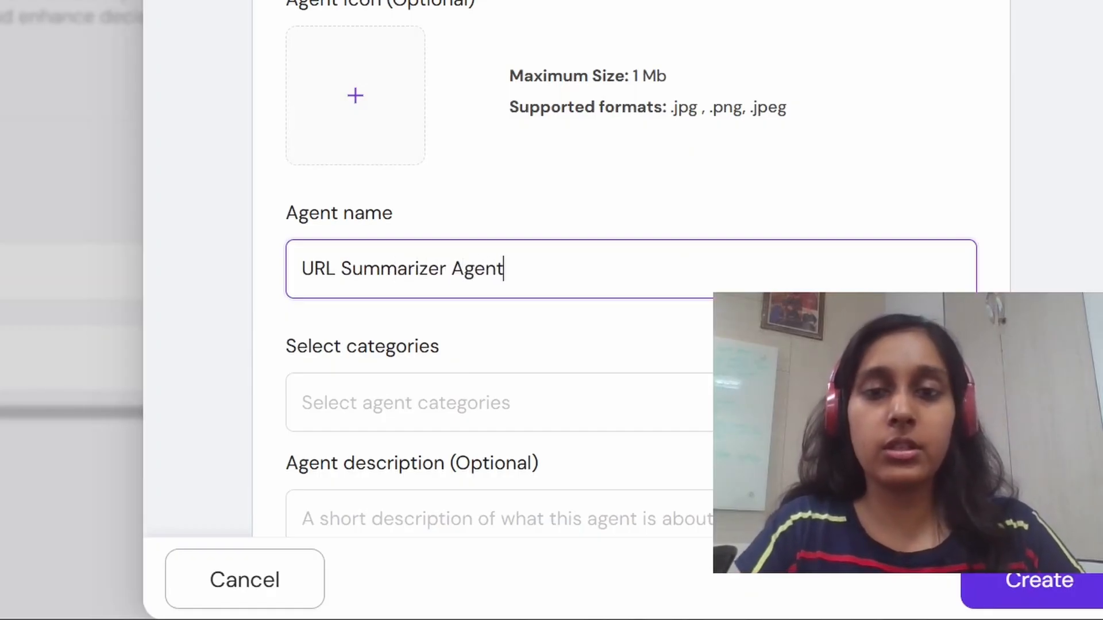
pyautogui.click(537, 402)
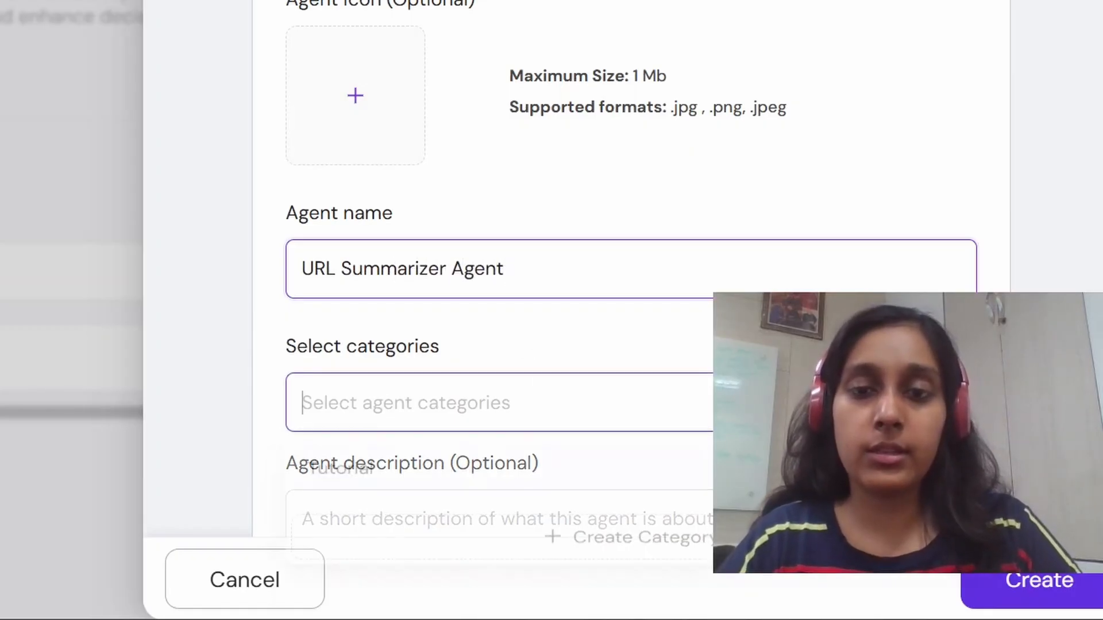
pyautogui.scroll(-3, 544, 414)
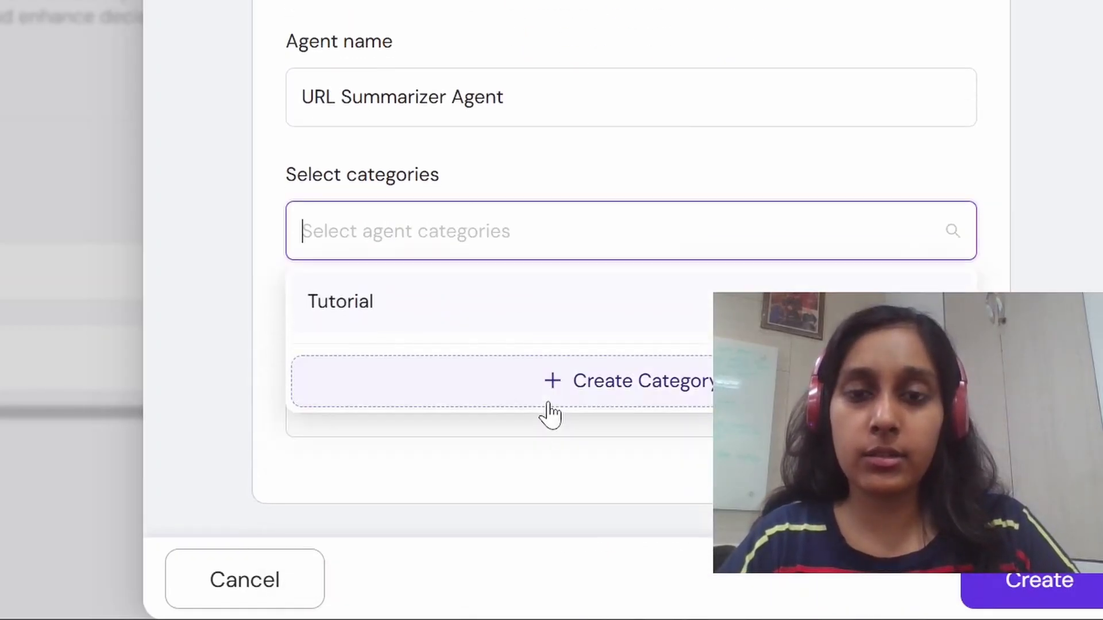
pyautogui.click(408, 300)
# Enter the agent description "accepts a url and returns a concise summary" and create the agent.
pyautogui.click(390, 295)
pyautogui.write('acce')
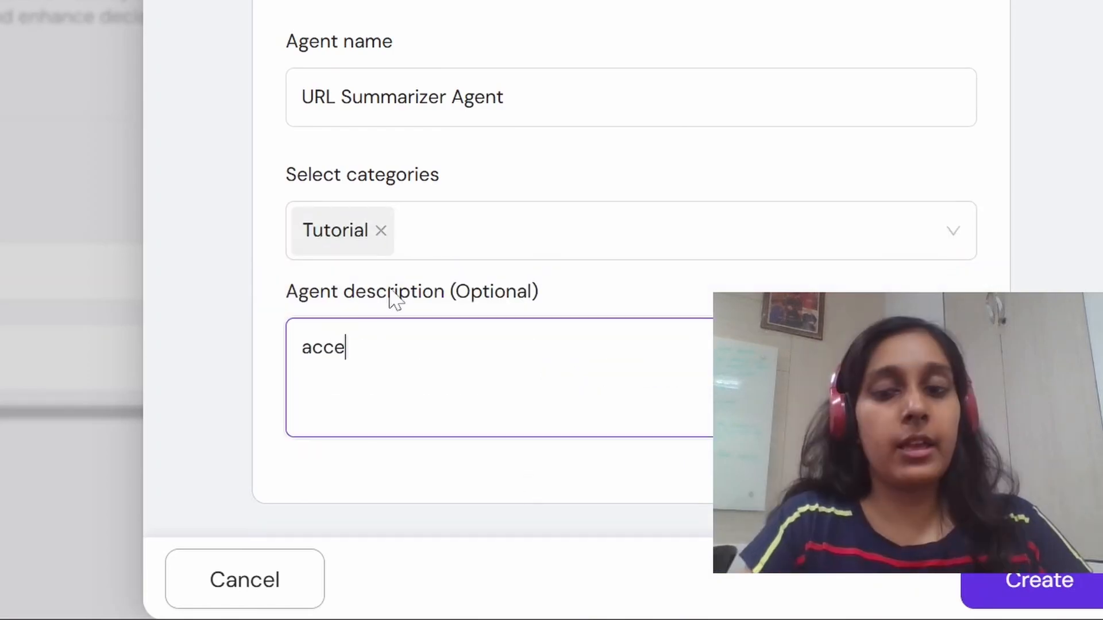
pyautogui.write('pts a url ')
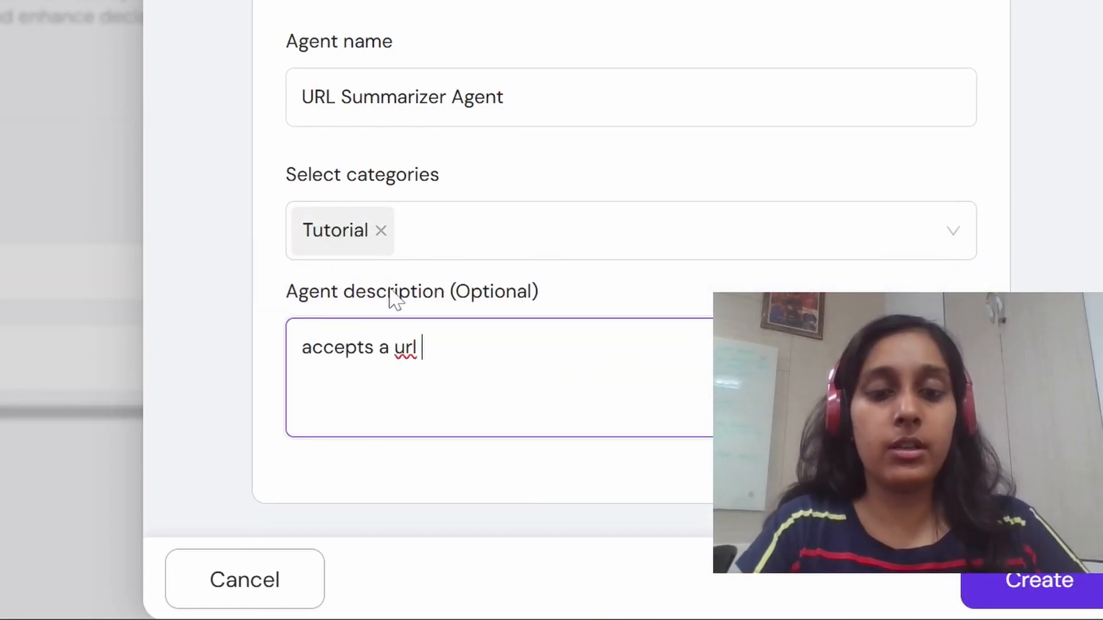
pyautogui.write('and returns a concise ')
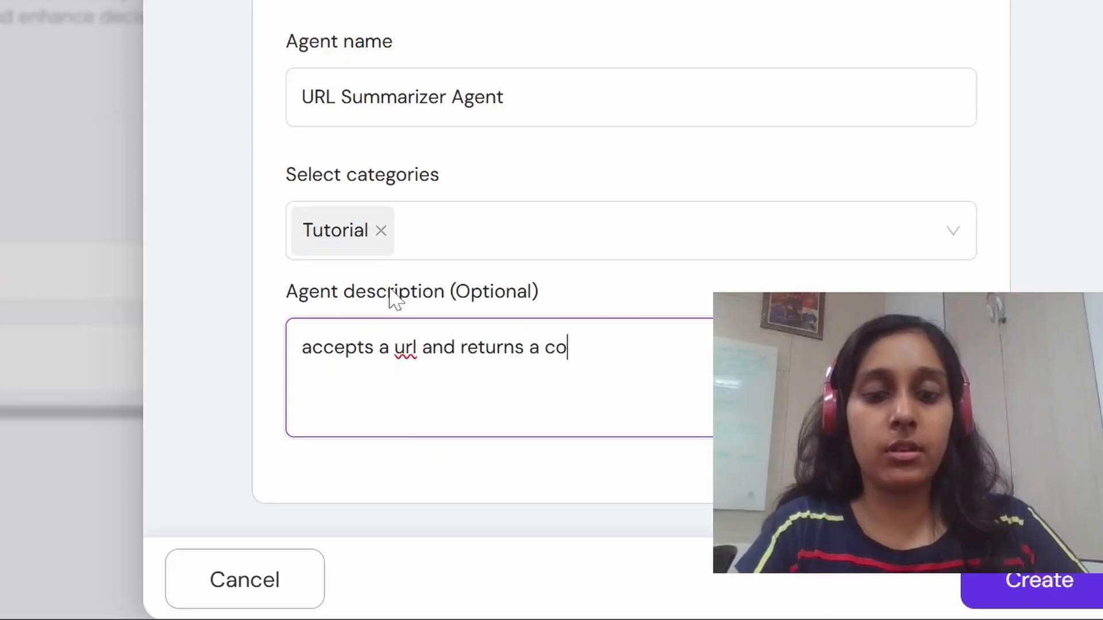
pyautogui.write('summary')
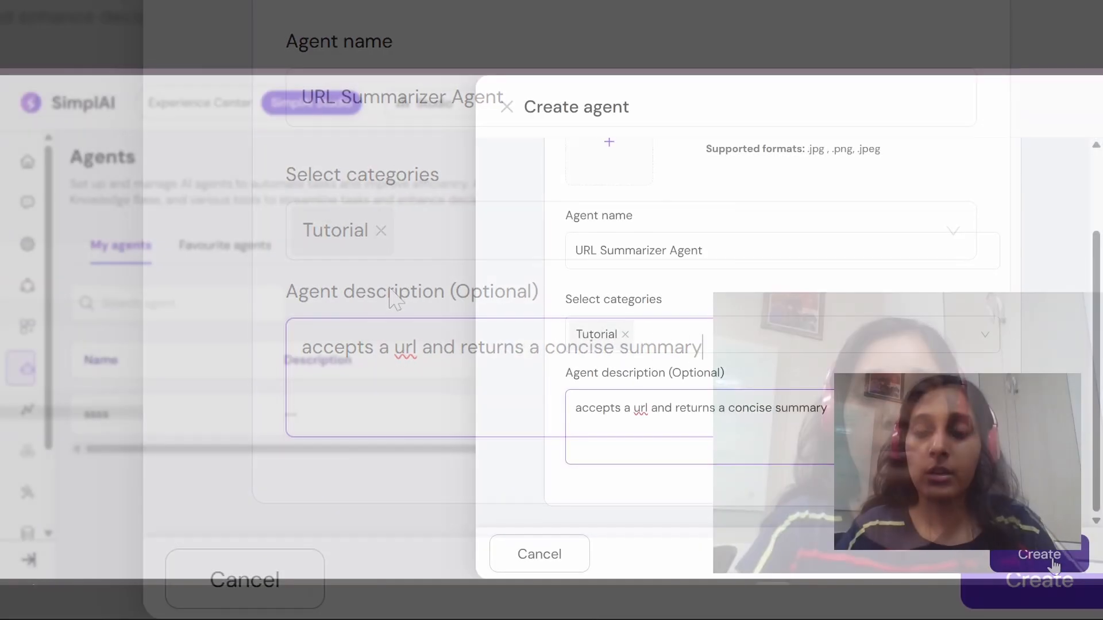
pyautogui.click(1057, 583)
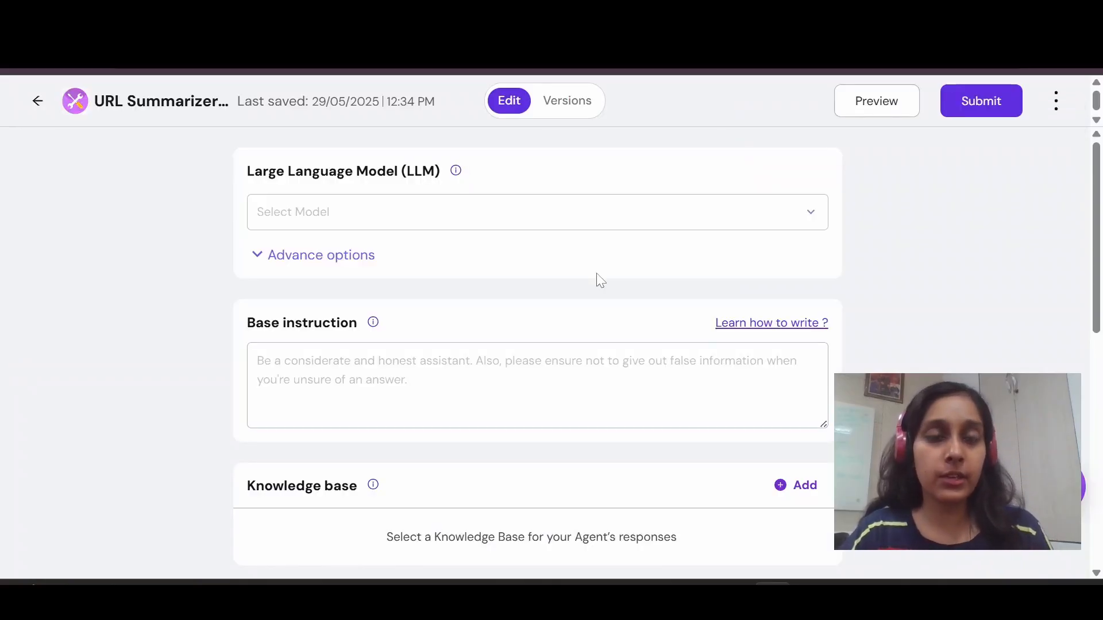
# Select openai/gpt-4o-mini and set the base instruction to "When a user provides a URL, call the Web Summarizer tool and return only the summary text".
pyautogui.click(538, 212)
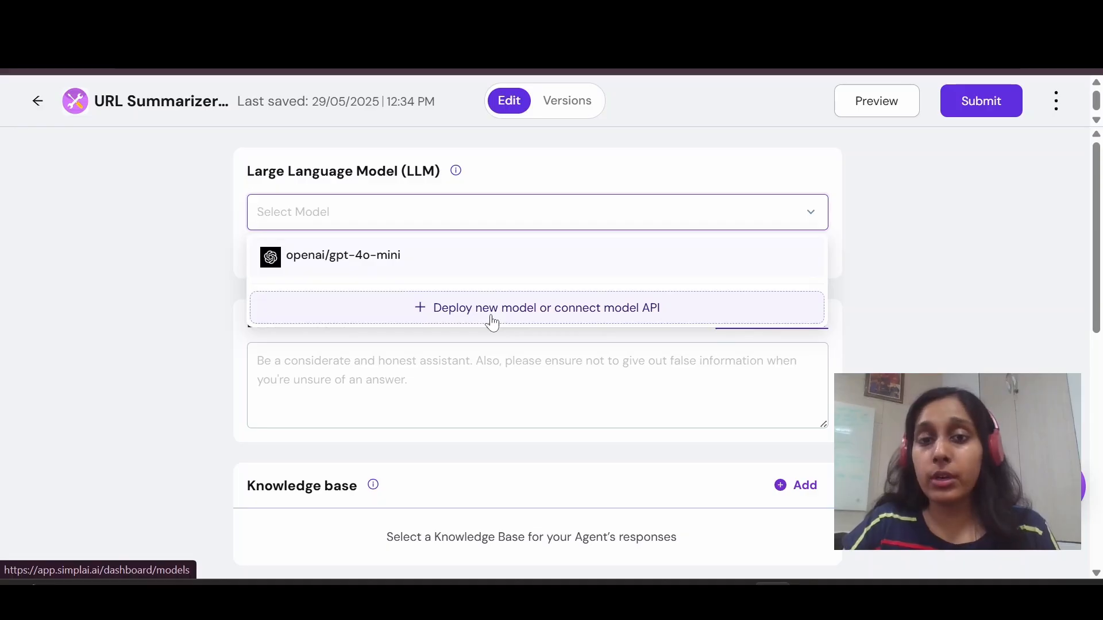
pyautogui.click(506, 267)
pyautogui.click(342, 260)
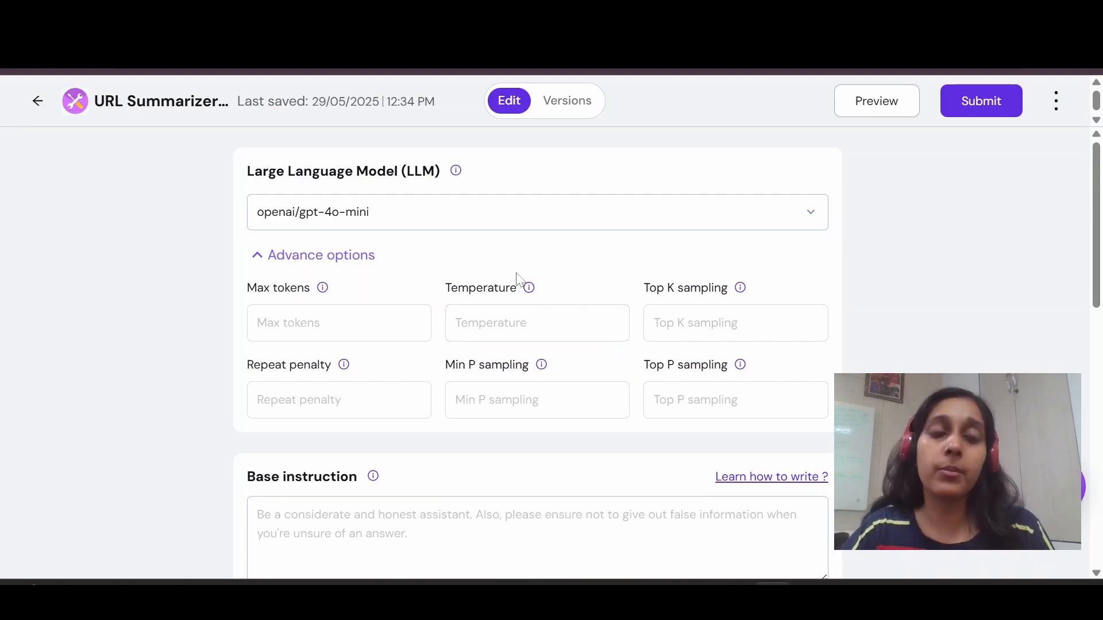
pyautogui.click(342, 257)
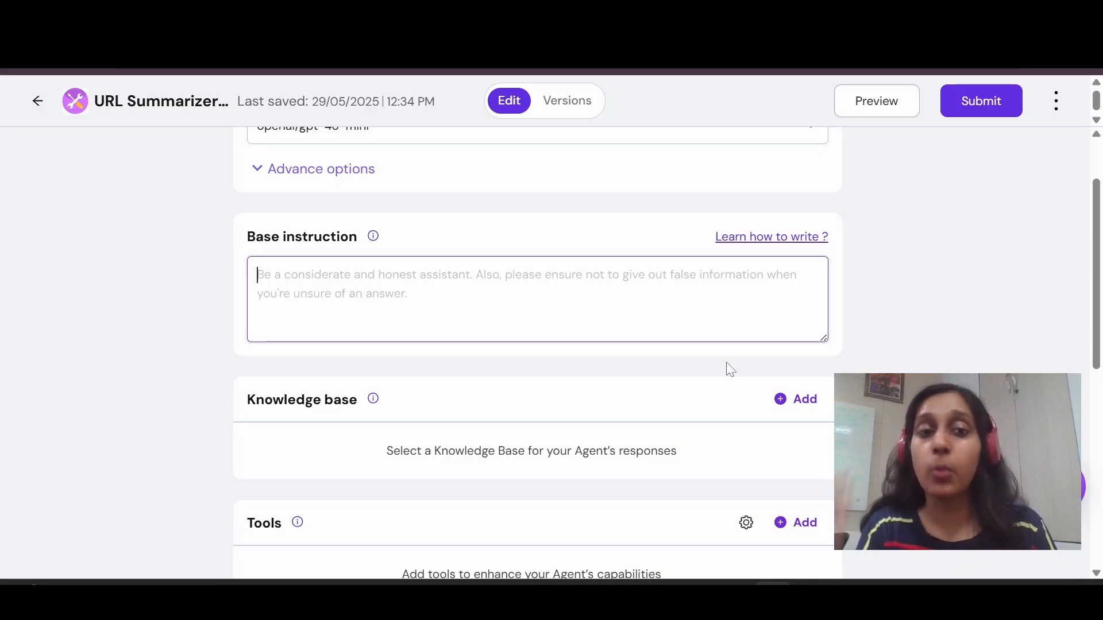
pyautogui.write('When a user provides a URL, call the Web Summarizer tool and return only the summary text')
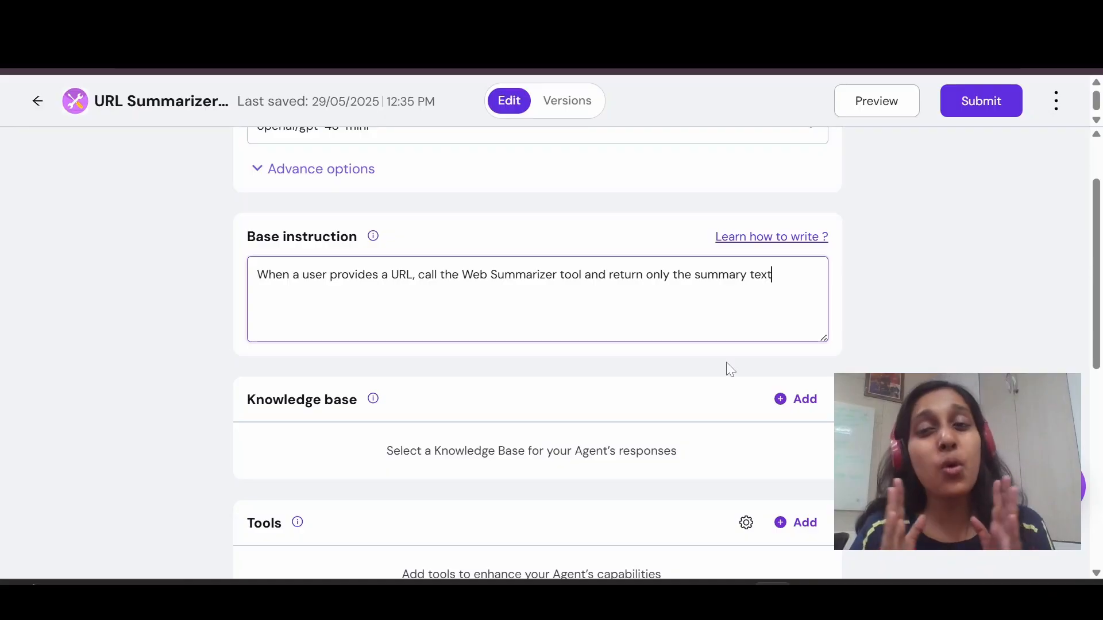
# Add the existing Web Summarizer tool to the agent.
pyautogui.scroll(-2, 650, 299)
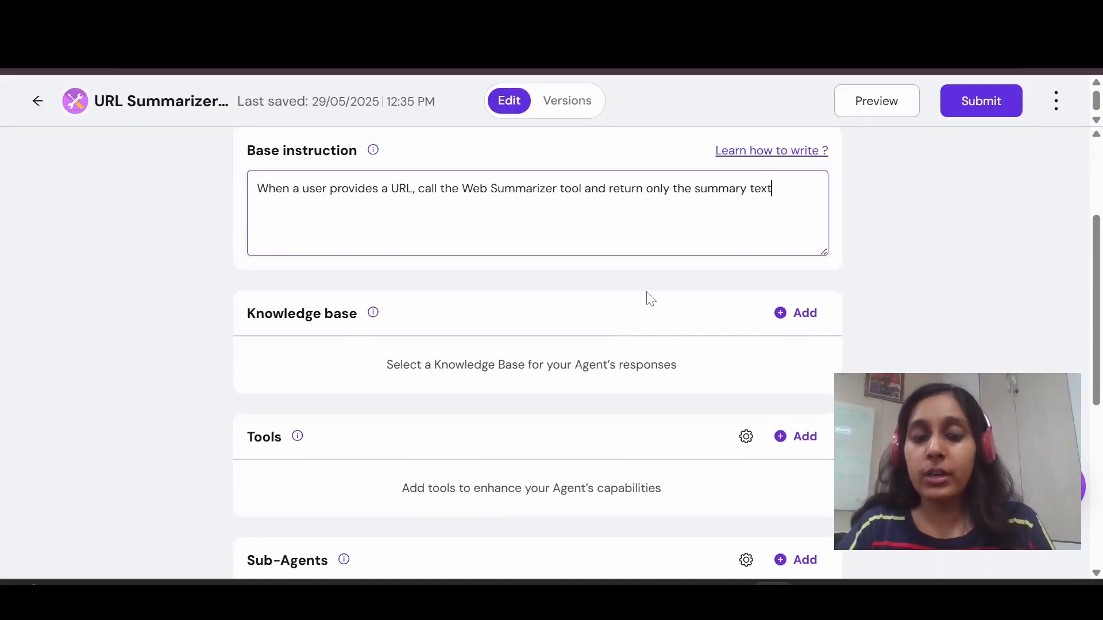
pyautogui.scroll(-2, 650, 299)
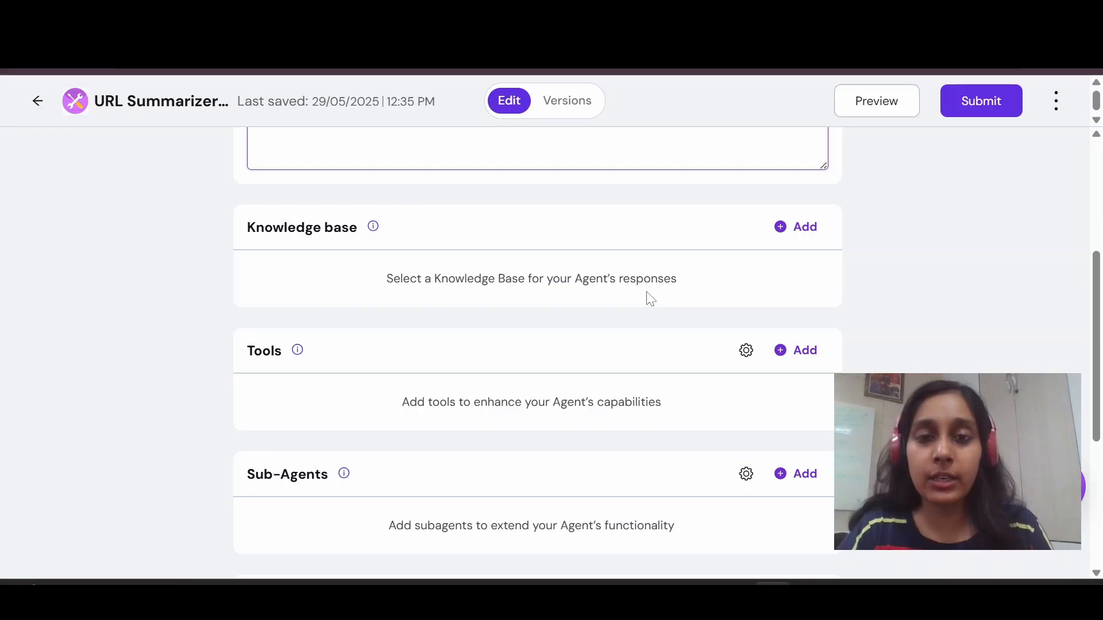
pyautogui.scroll(-2, 650, 298)
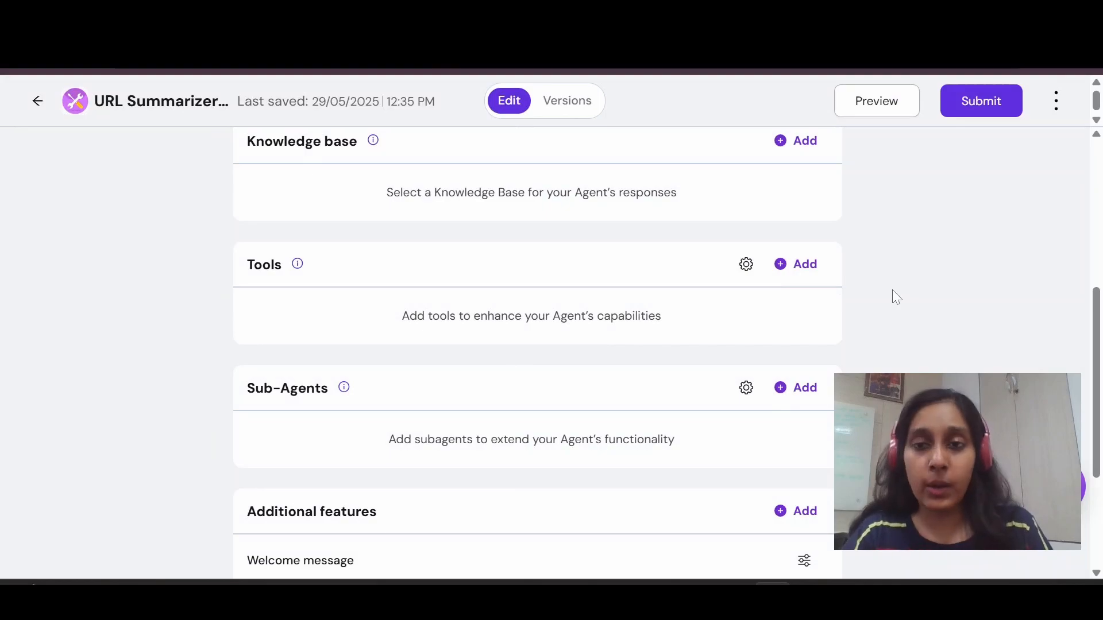
pyautogui.click(793, 270)
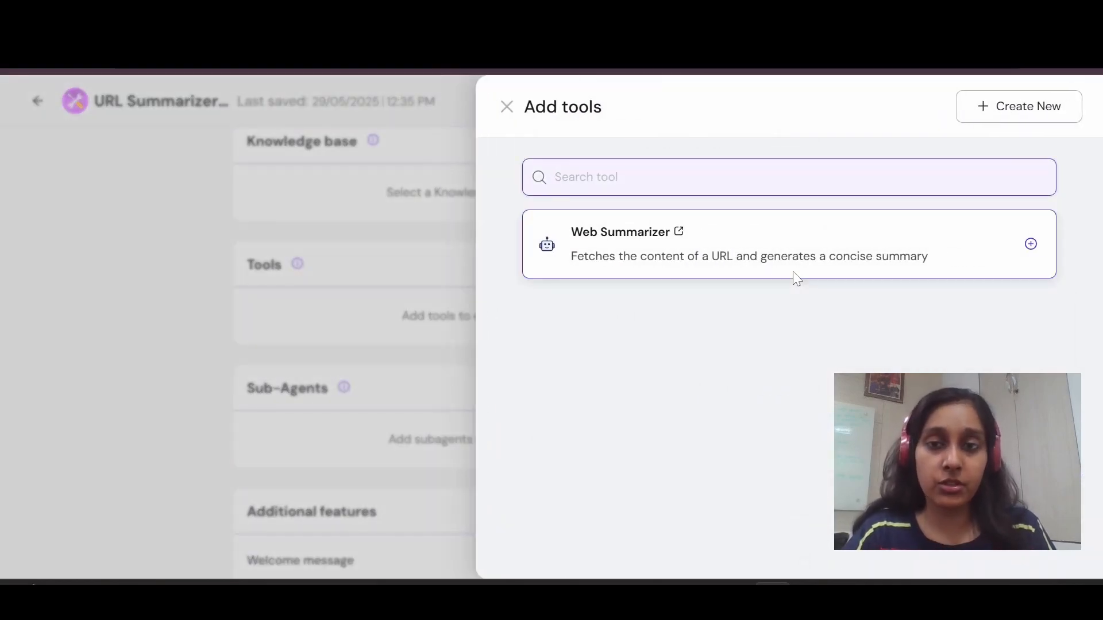
pyautogui.click(1030, 246)
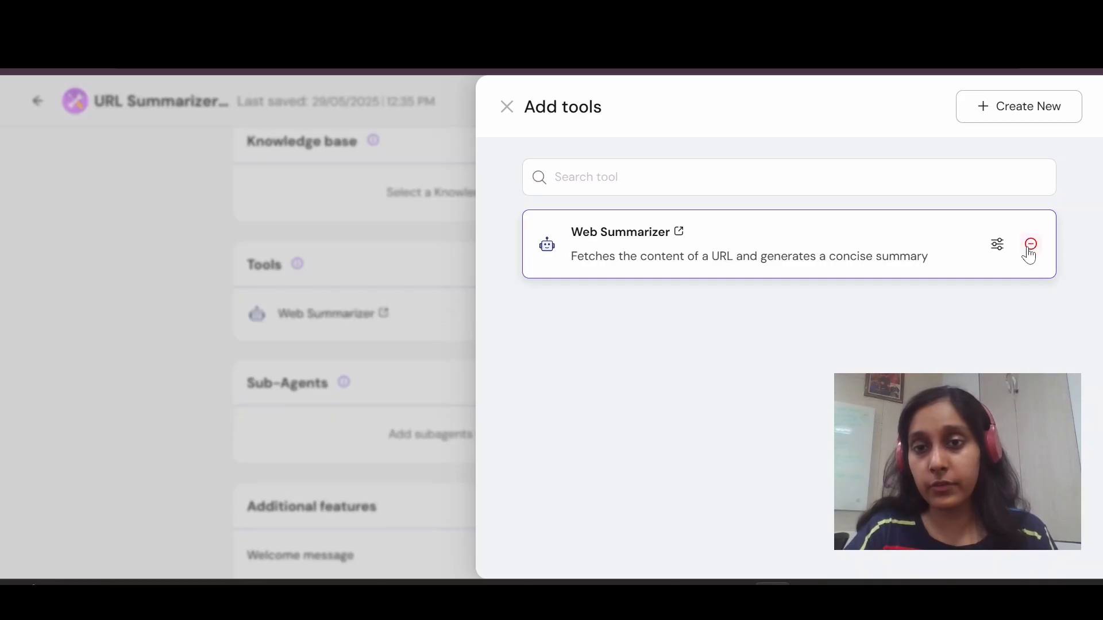
pyautogui.click(507, 107)
pyautogui.scroll(-2, 448, 374)
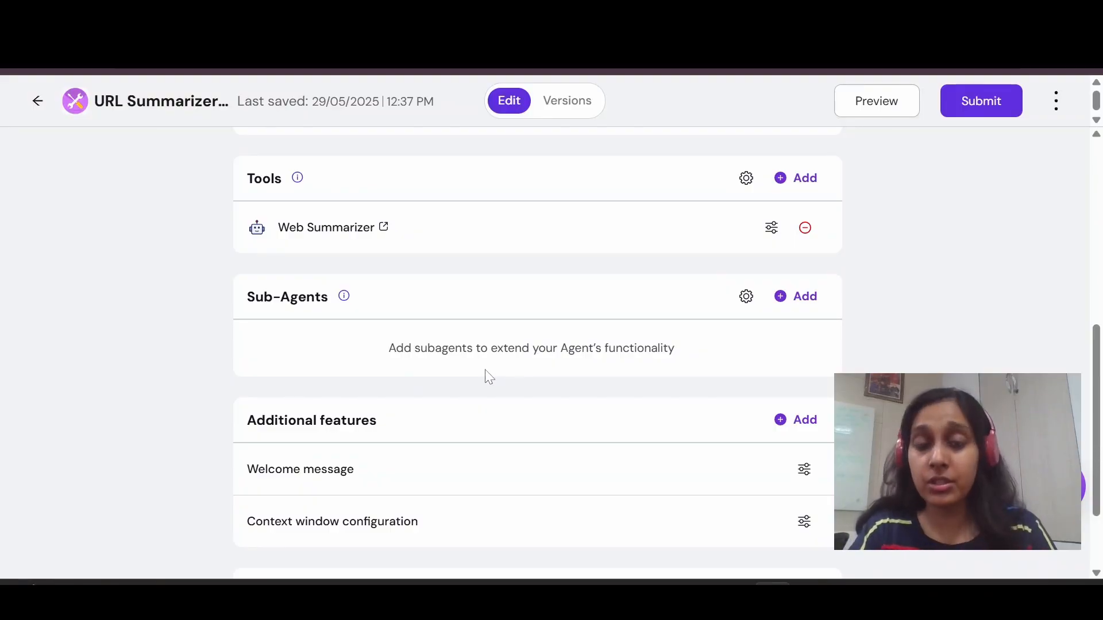
pyautogui.click(800, 306)
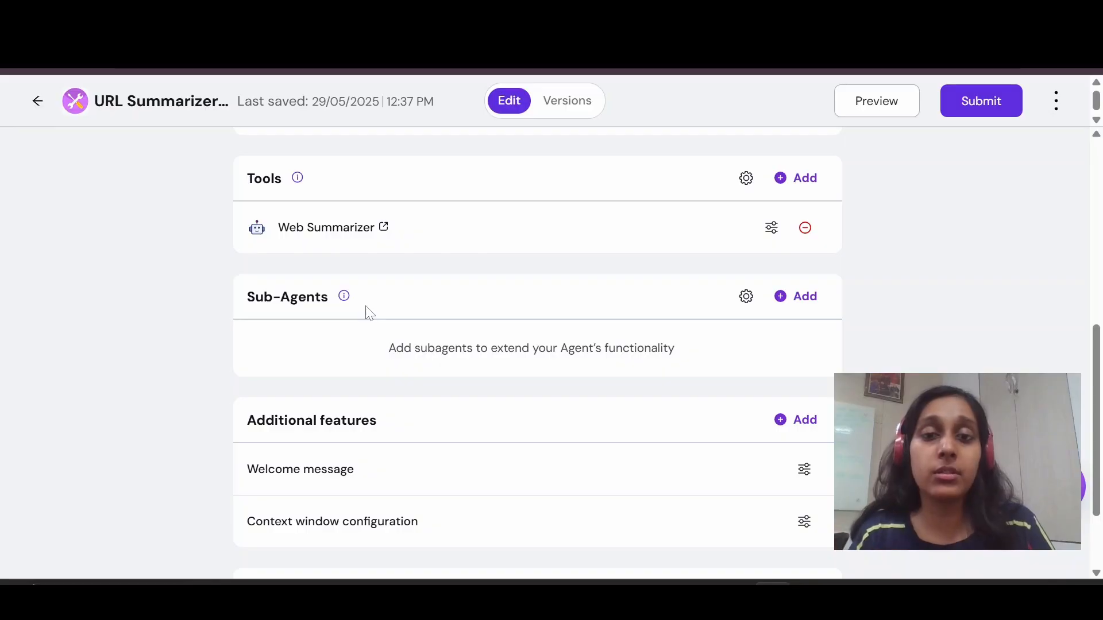
# Enable Citations and Tool citations in the agent's additional features.
pyautogui.scroll(-1, 370, 314)
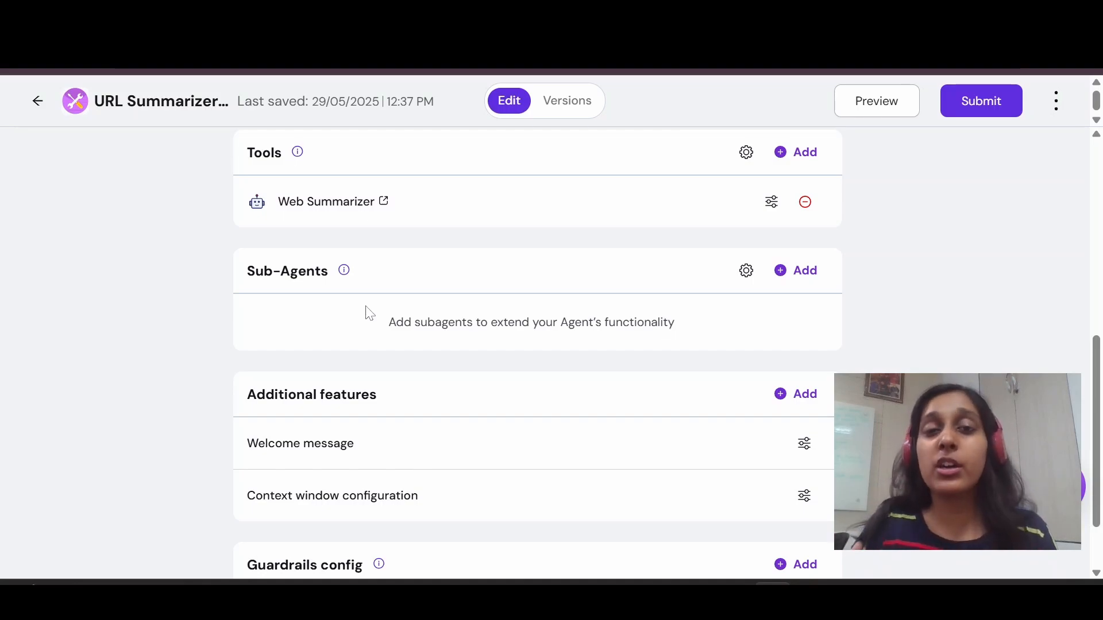
pyautogui.scroll(-3, 665, 440)
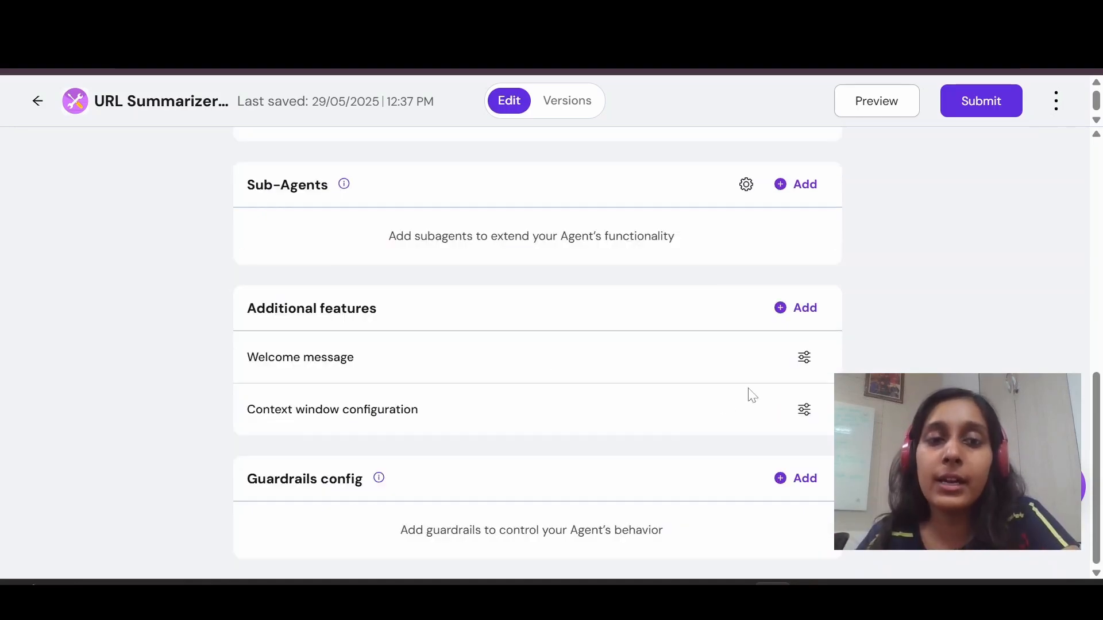
pyautogui.click(787, 310)
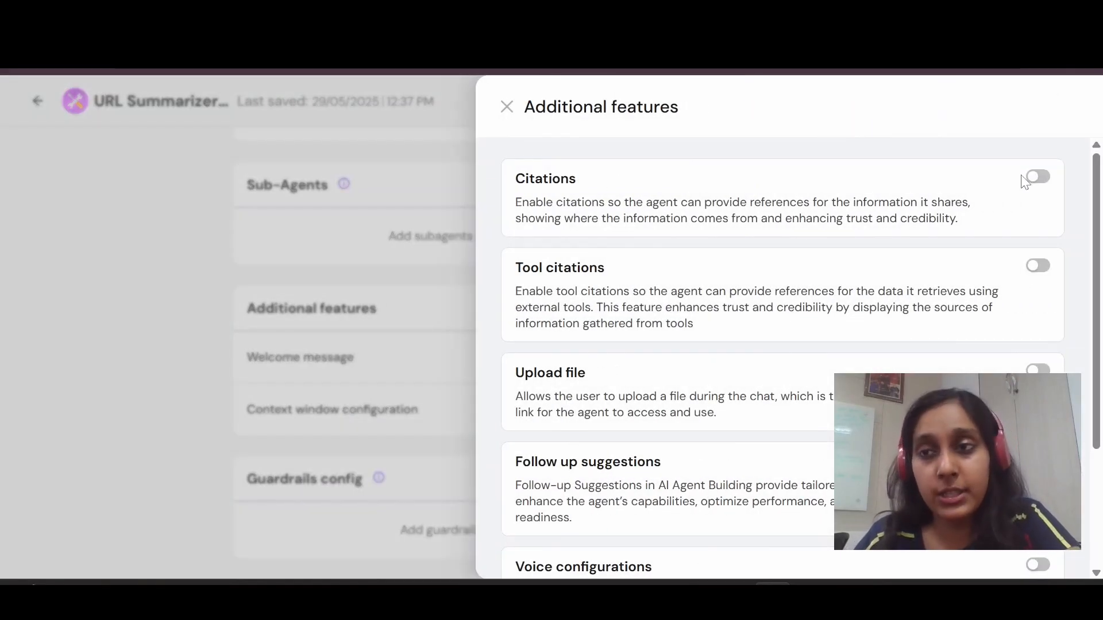
pyautogui.click(1037, 177)
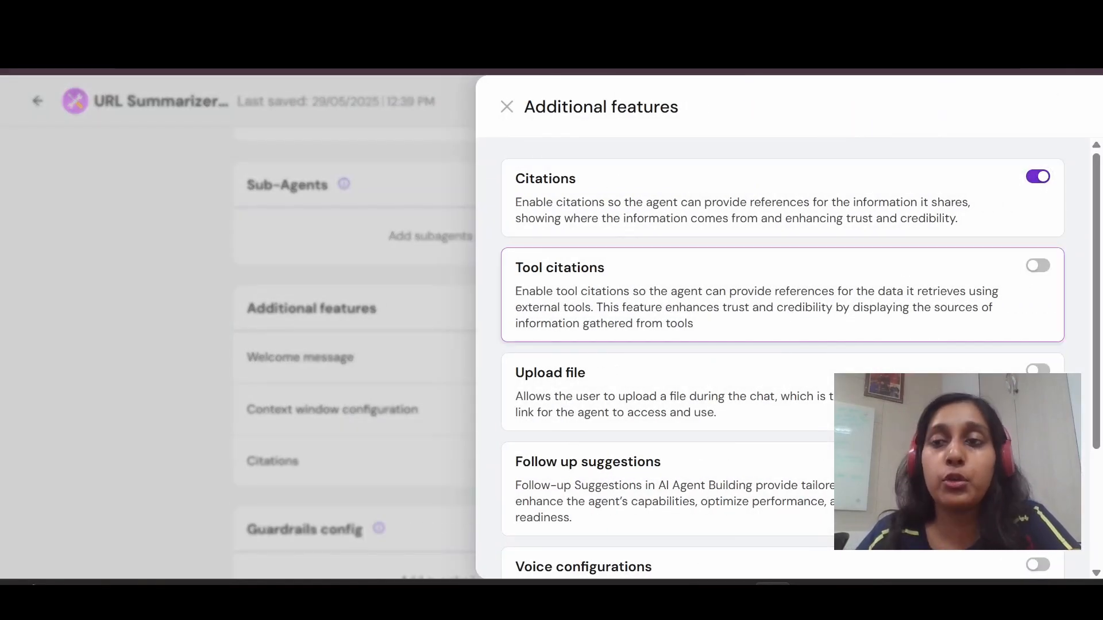
pyautogui.scroll(-2, 782, 356)
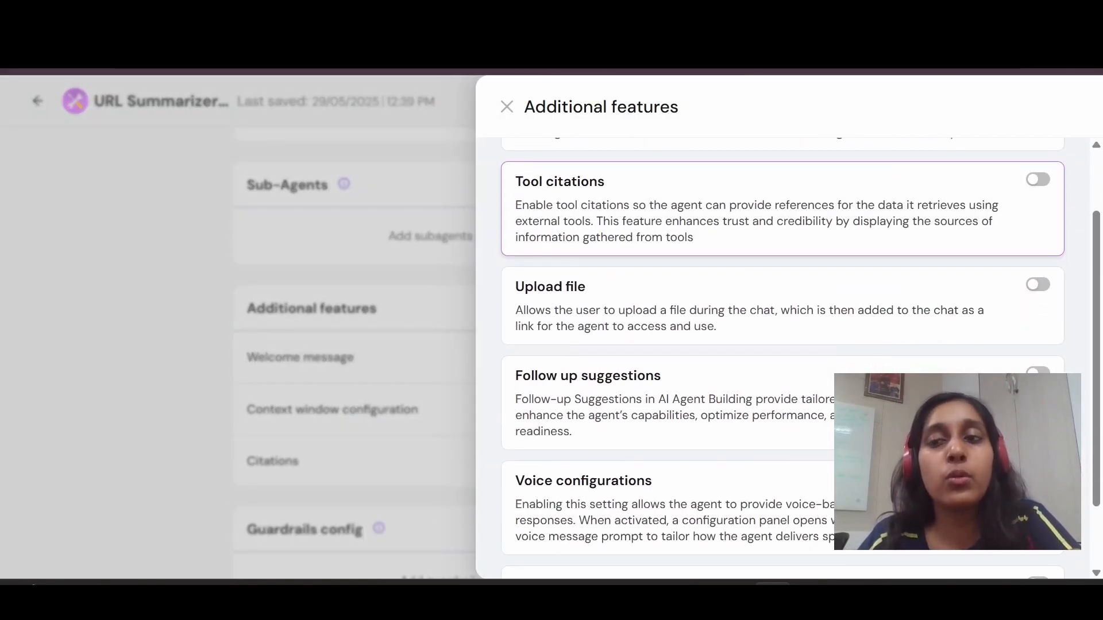
pyautogui.click(1038, 181)
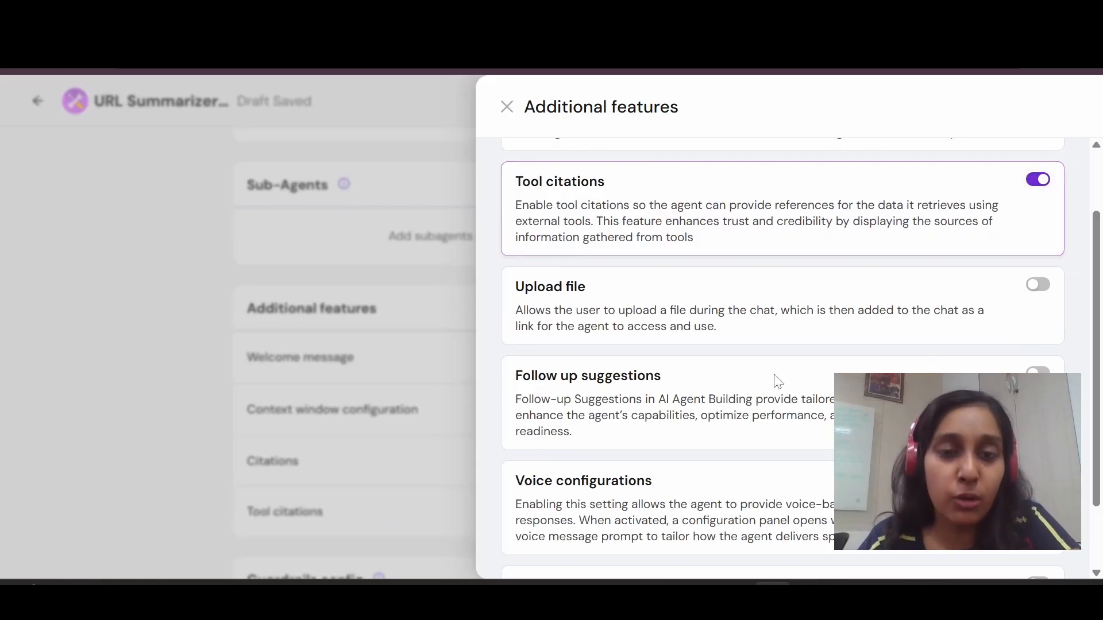
pyautogui.scroll(-2, 778, 381)
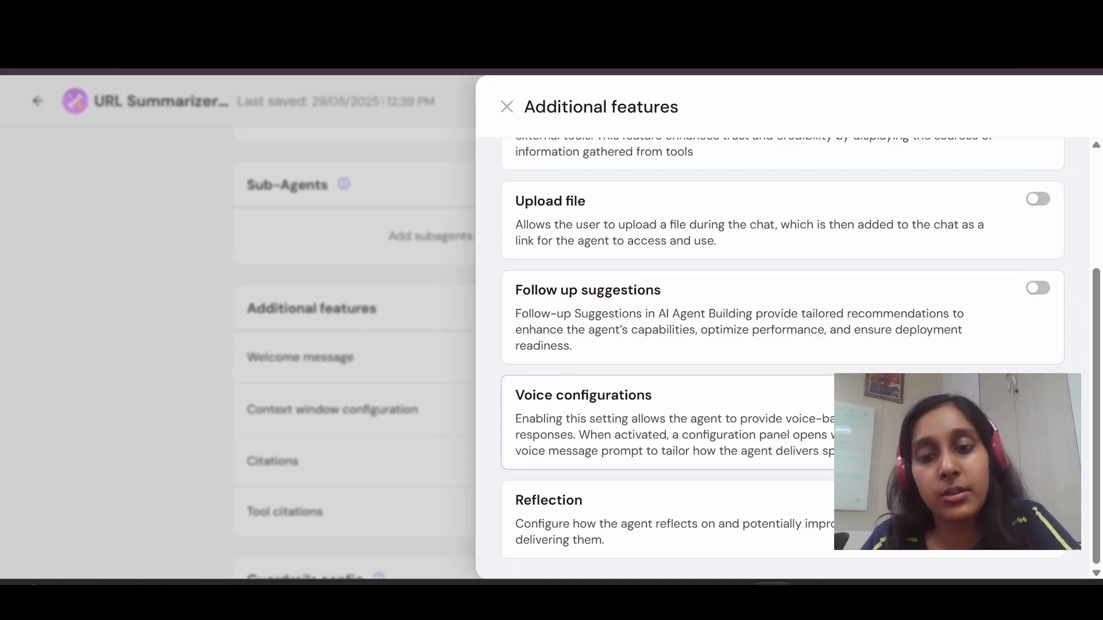
pyautogui.click(506, 109)
# Set the agent's welcome message to "Hi there! Send me a URL, and I’ll summarize it for you.".
pyautogui.scroll(-2, 718, 373)
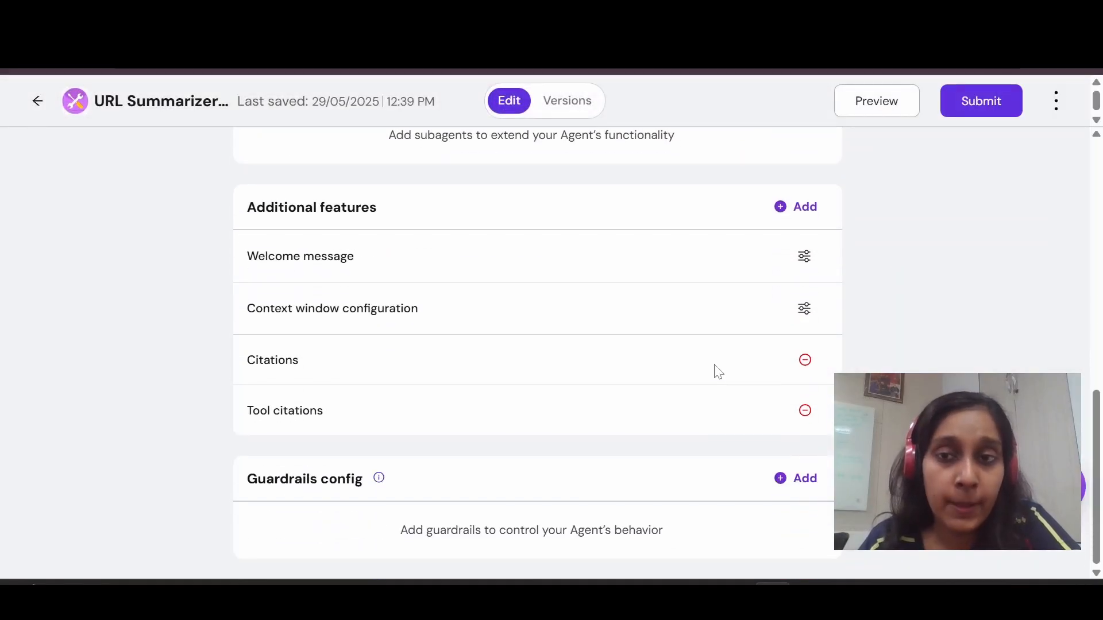
pyautogui.click(804, 257)
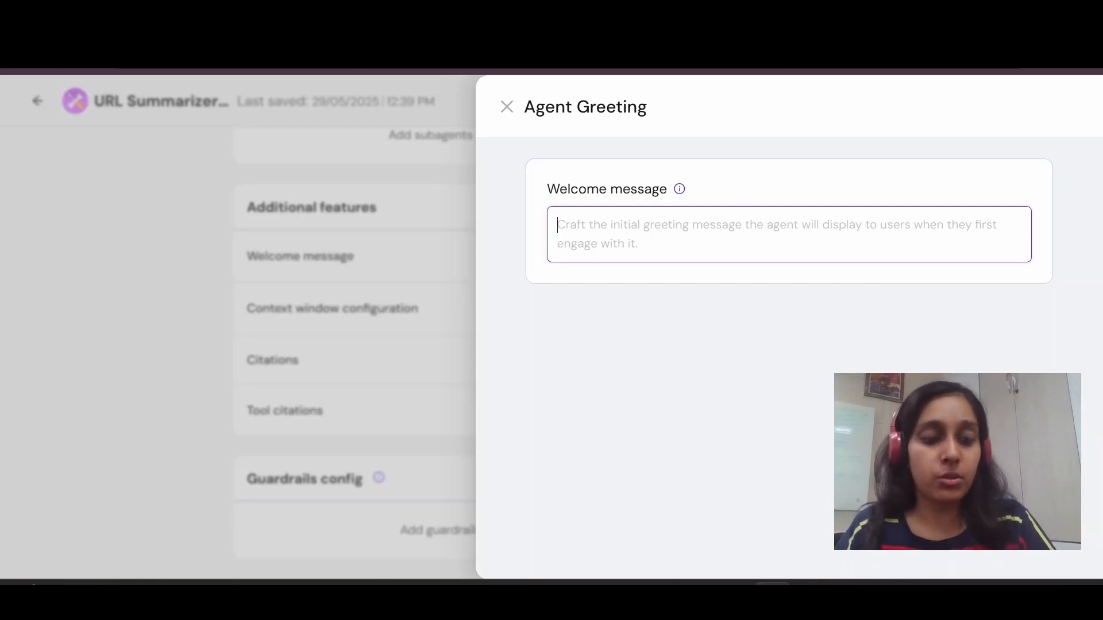
pyautogui.write('Hi there! Send me a URL, and I’ll summarize it for you.')
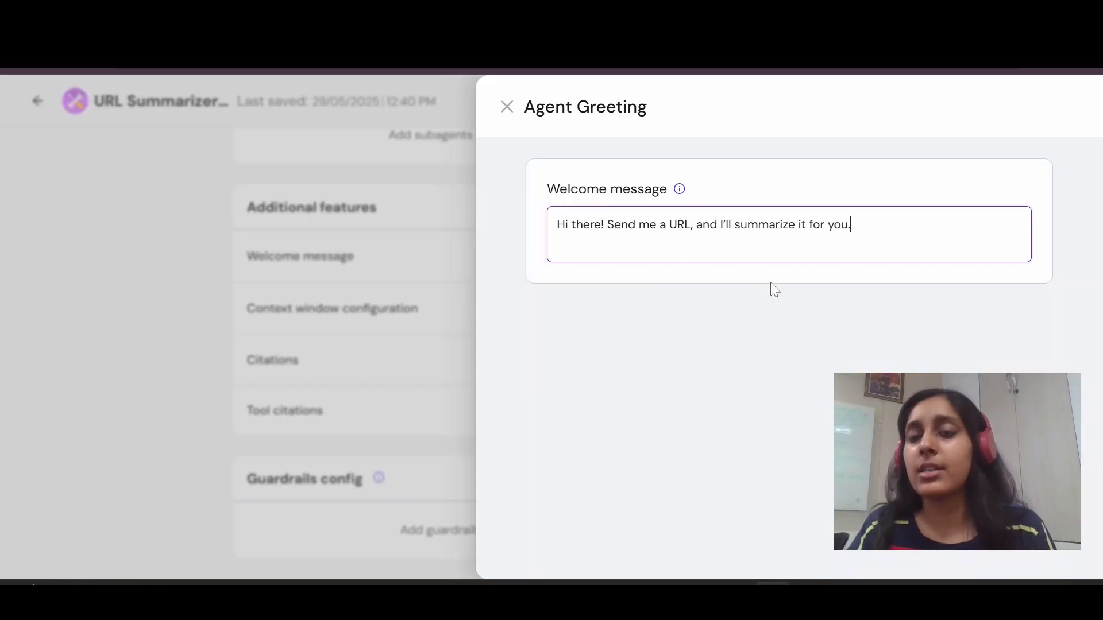
# Review the agent's context window configuration and the available guardrails without adding a guardrail.
pyautogui.click(507, 107)
pyautogui.click(805, 309)
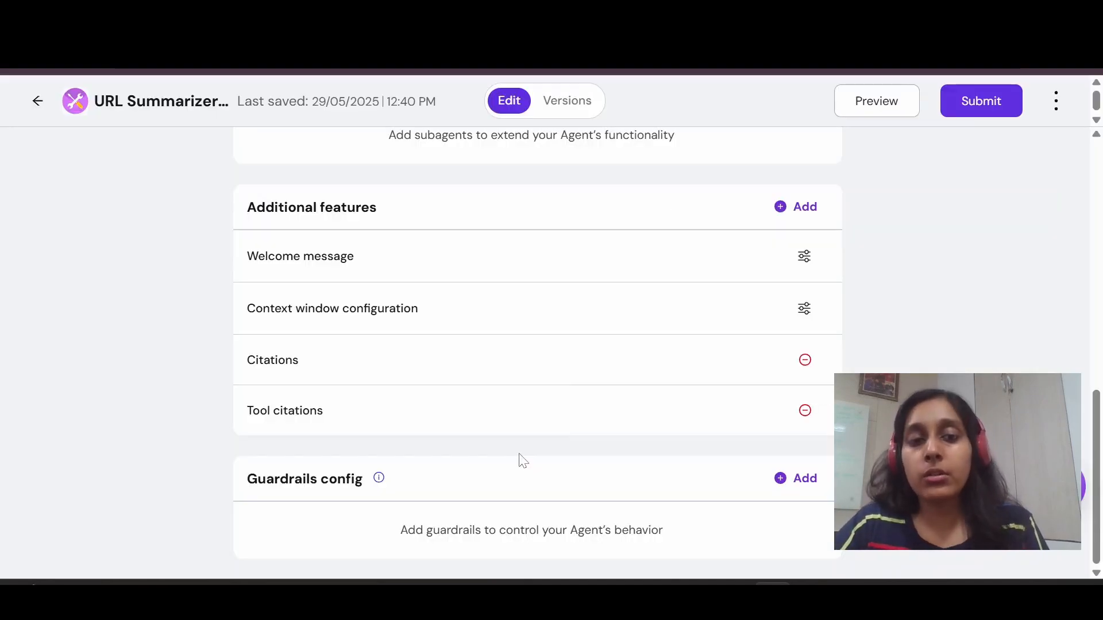
pyautogui.moveTo(379, 479)
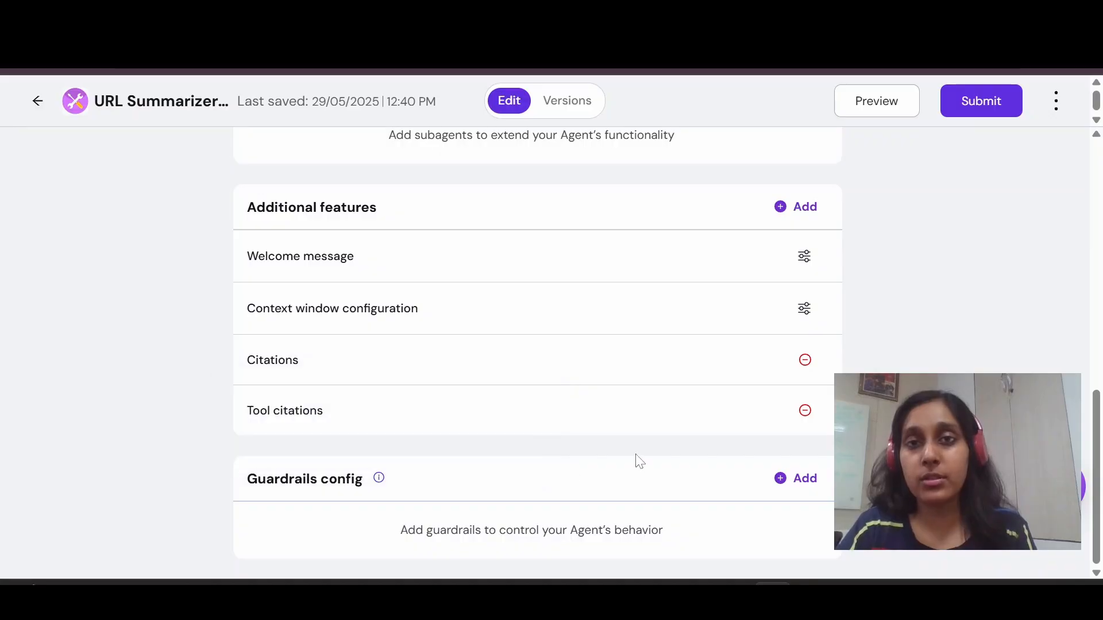
pyautogui.click(795, 489)
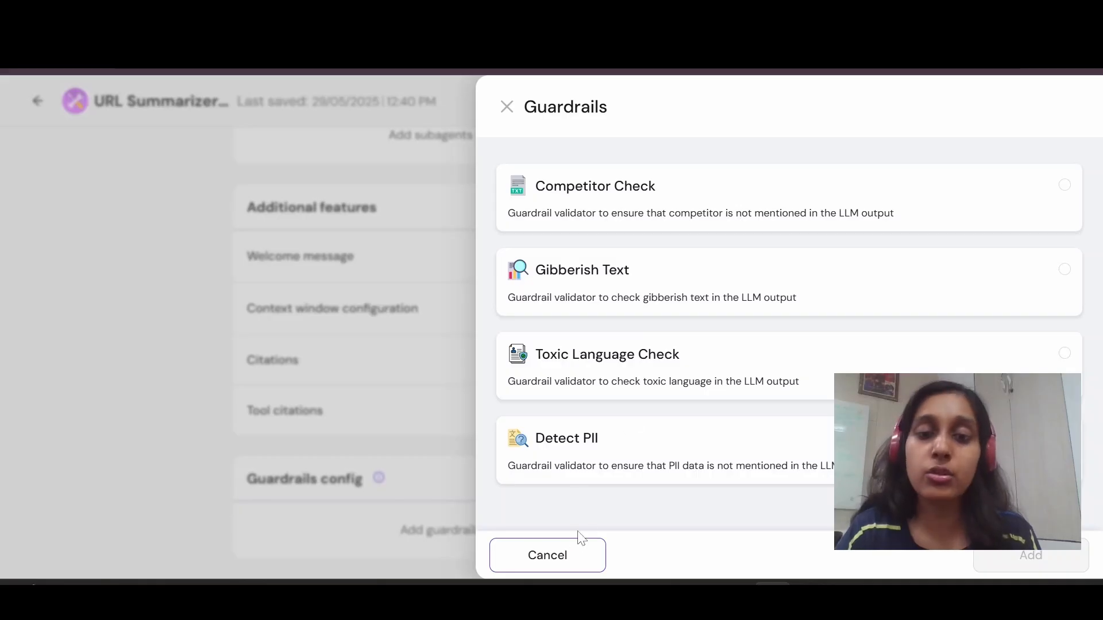
pyautogui.click(567, 551)
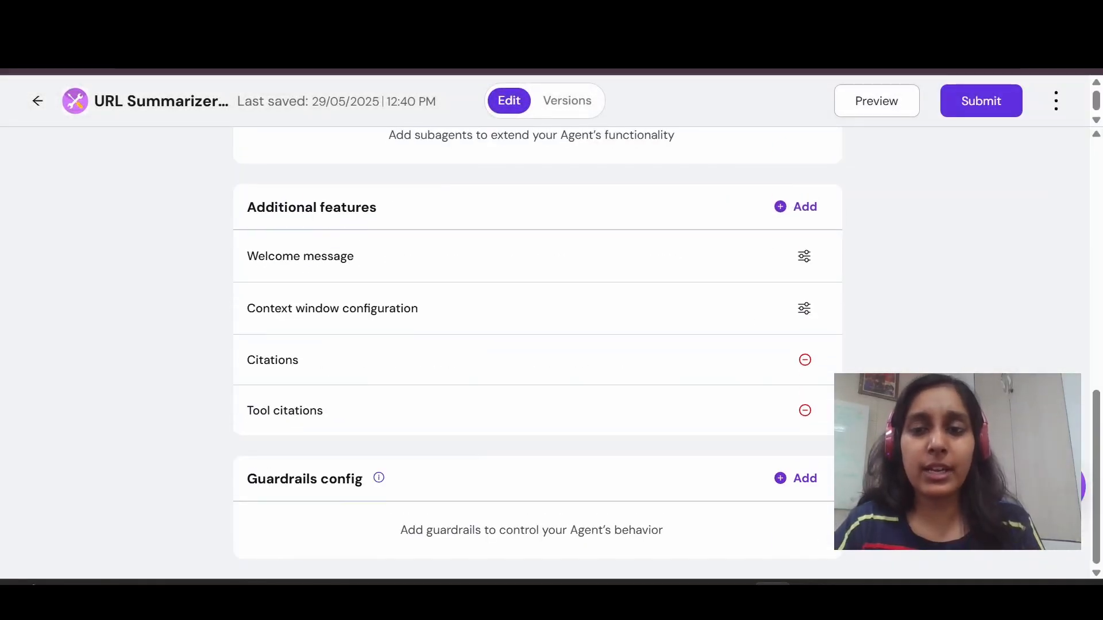
# Preview the URL Summarizer Agent and send it simplai.ai as a test prompt.
pyautogui.scroll(10, 537, 344)
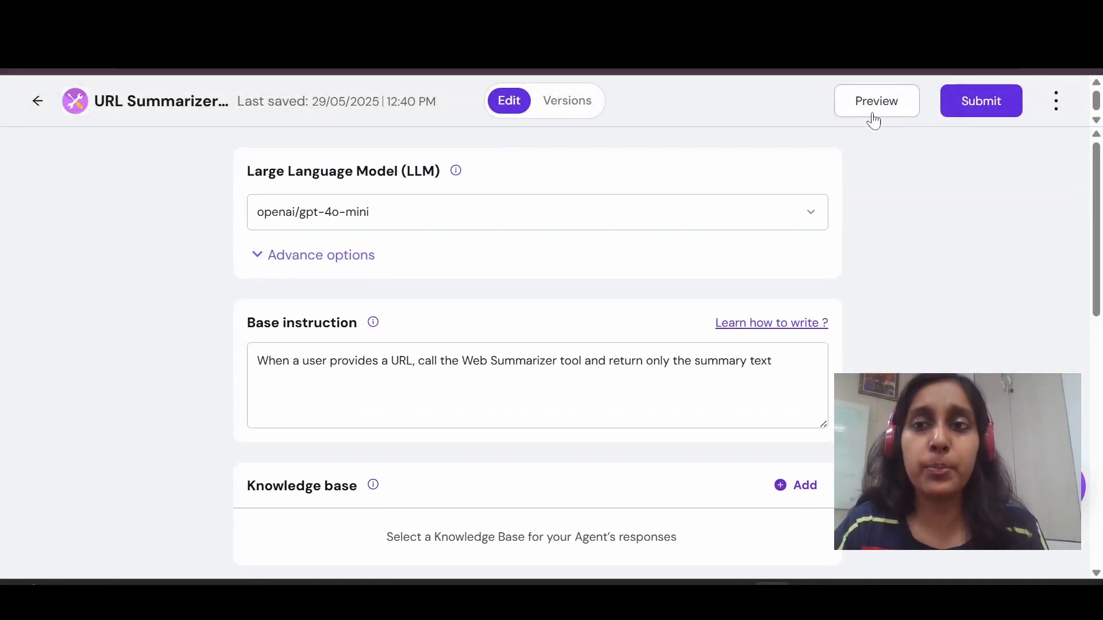
pyautogui.click(873, 115)
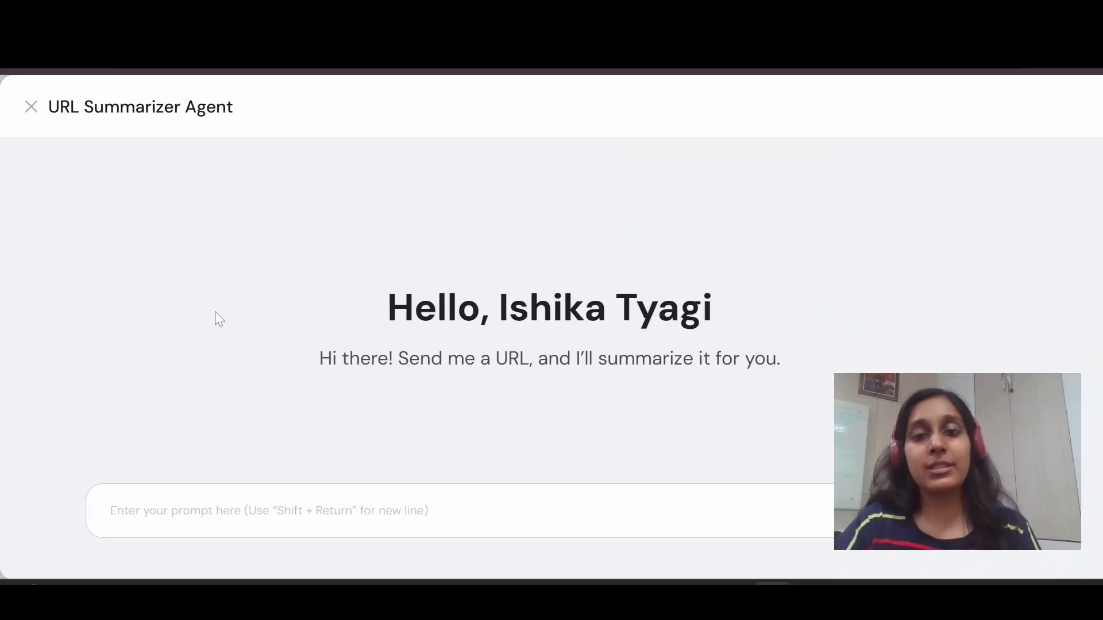
pyautogui.moveTo(319, 359); pyautogui.dragTo(780, 358)
pyautogui.click(749, 398)
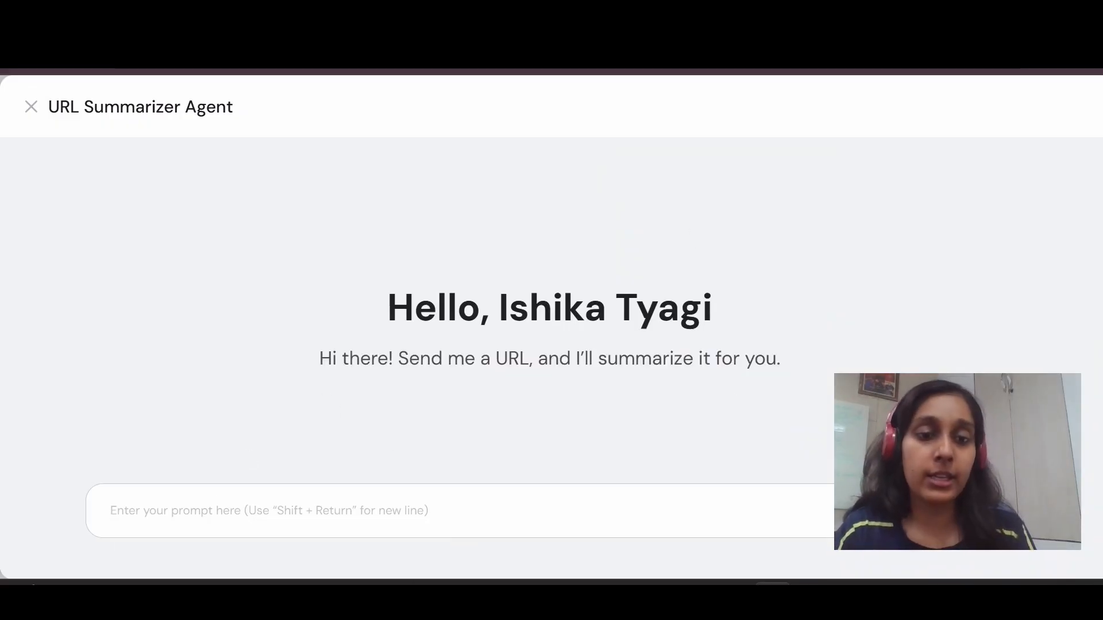
pyautogui.write('simplai.ai')
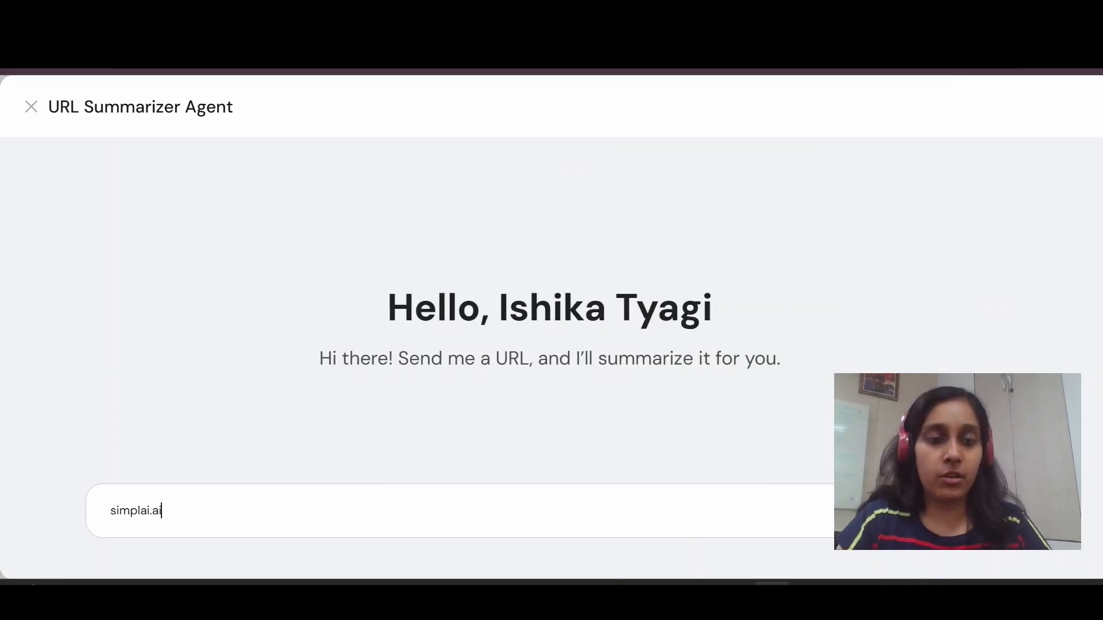
pyautogui.press('Return')
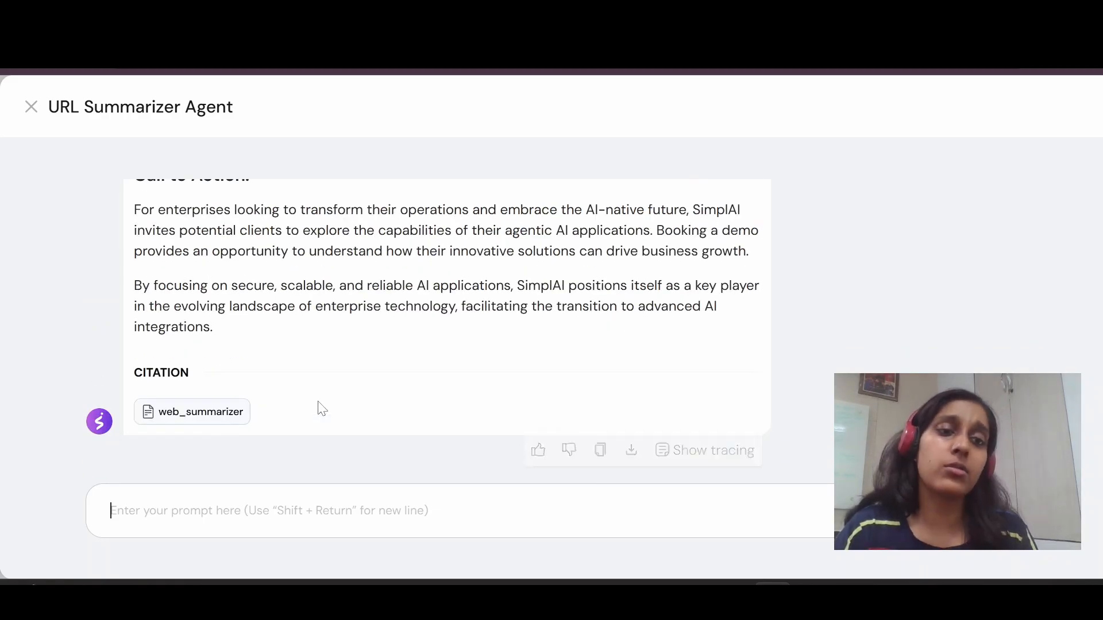
# Read through the generated summary of simplai.ai, including the tool used, and close the agent preview.
pyautogui.scroll(15, 406, 396)
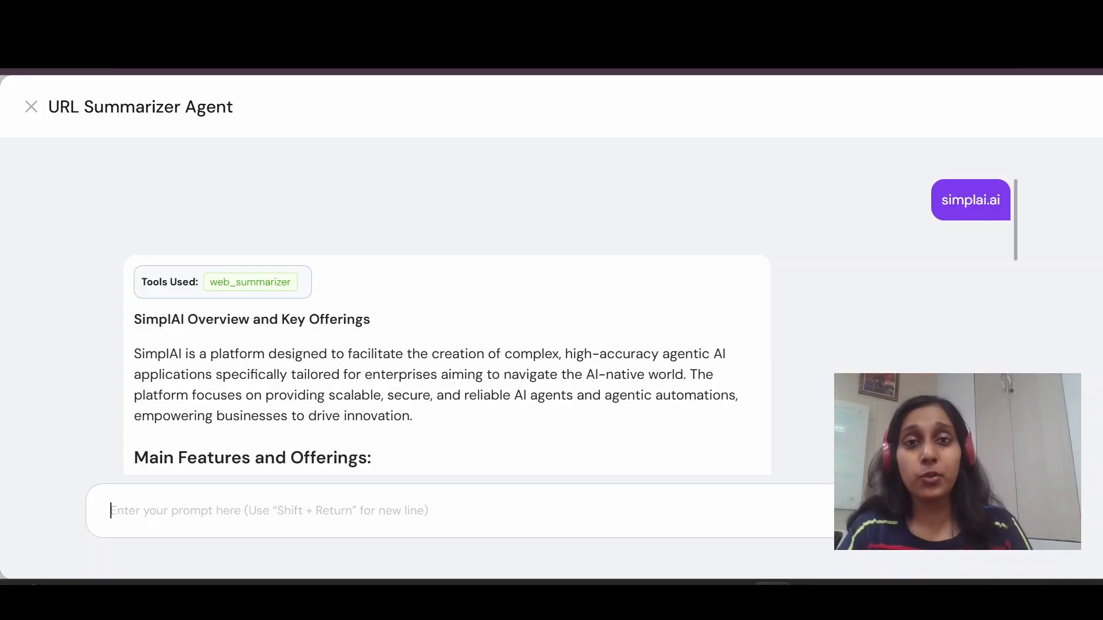
pyautogui.scroll(-5, 406, 374)
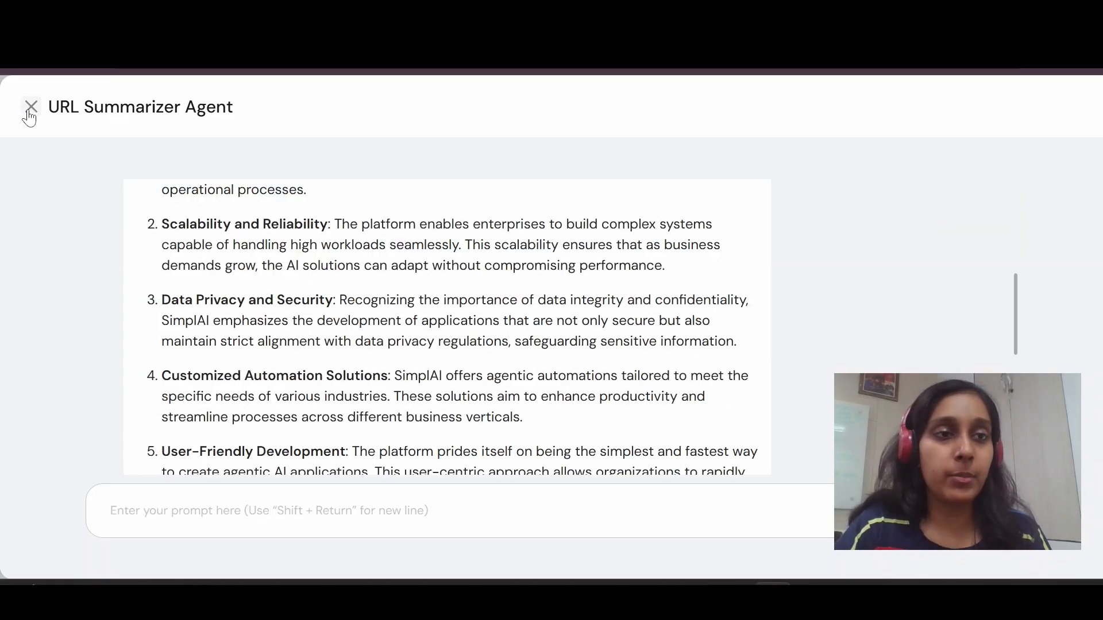
pyautogui.click(31, 108)
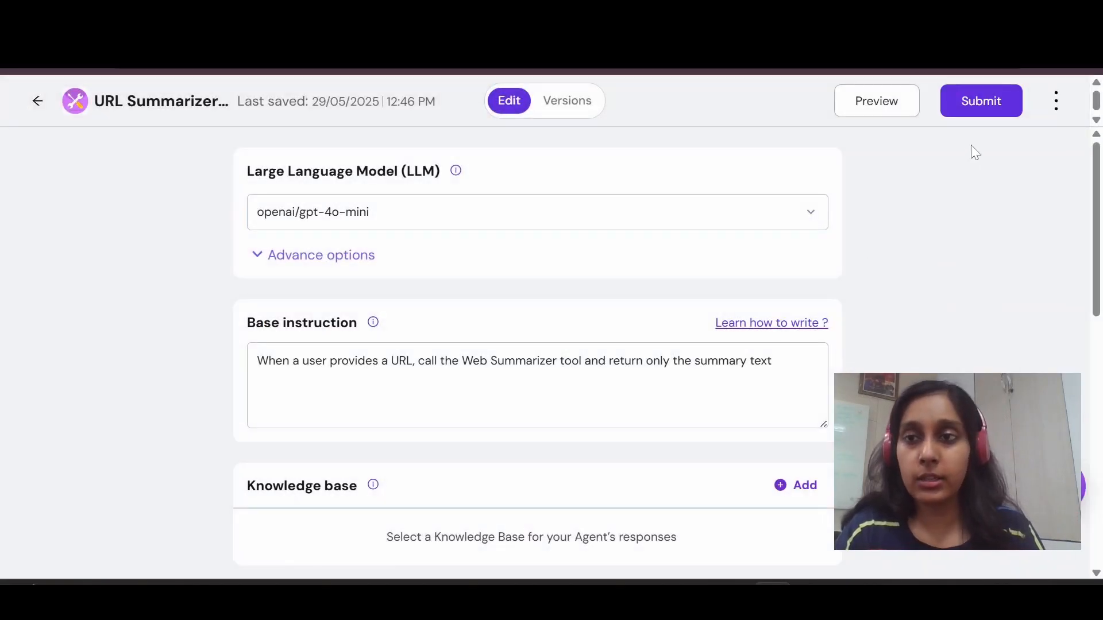
# Start submitting the URL Summarizer Agent as a new version.
pyautogui.click(968, 106)
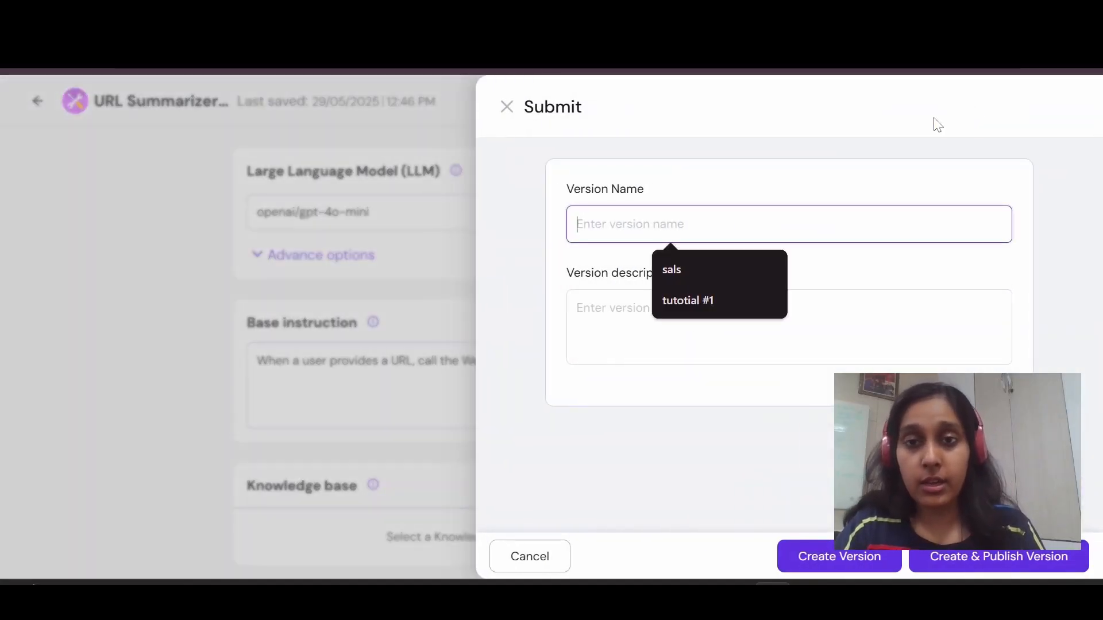